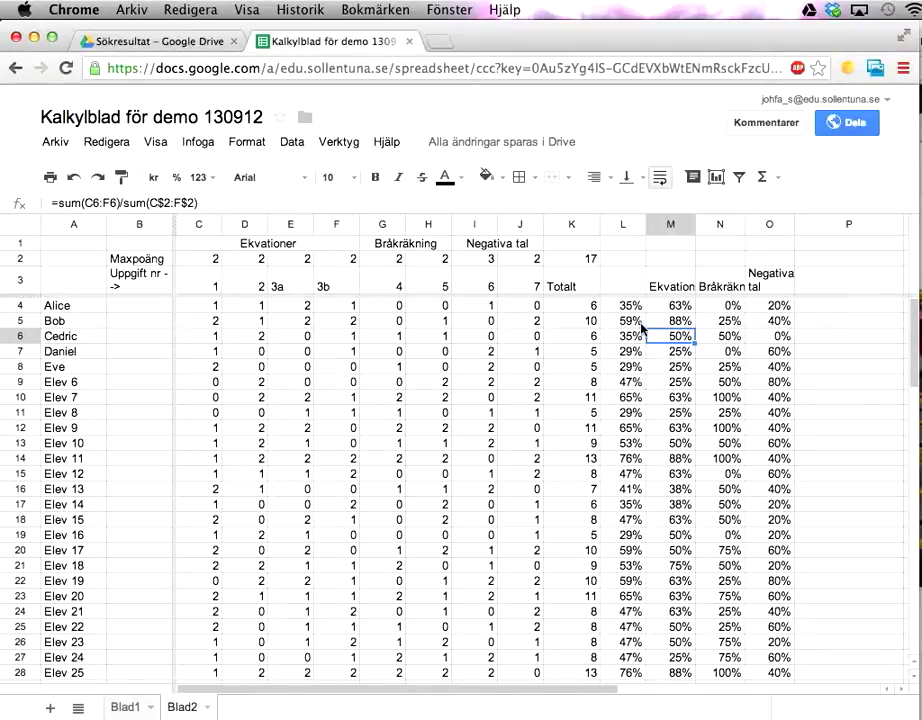
Narrow columns C through K evenly to make room beside the score table
{"action": "left_click", "coordinate": [290, 243]}
{"action": "left_click_drag", "start_coordinate": [315, 225], "coordinate": [535, 226]}
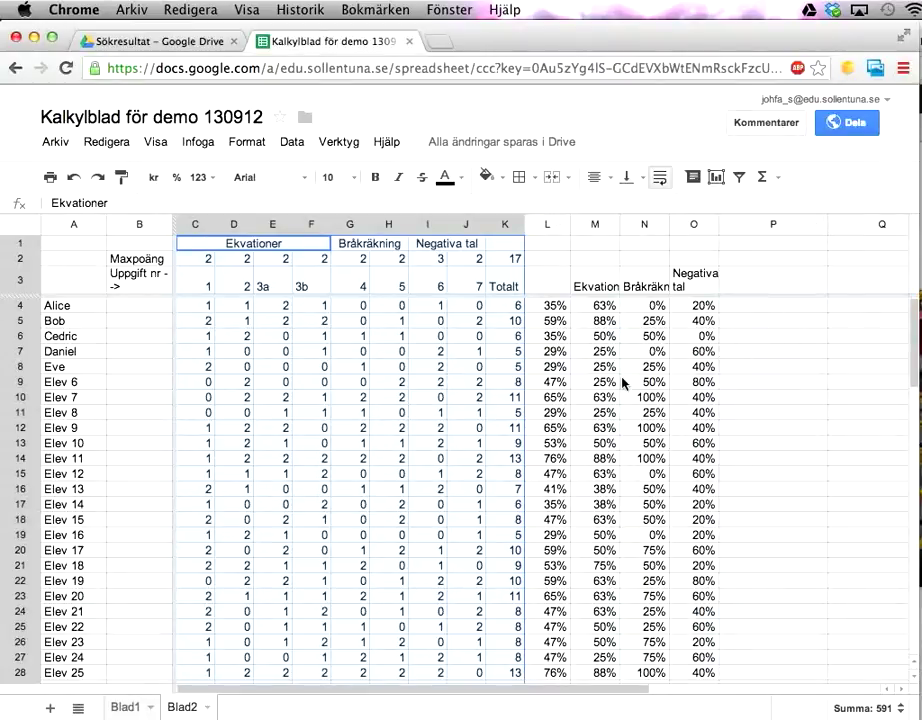
Examine the per-topic percentages in columns M to O, including their headings, formulas and individual student rows
{"action": "left_click", "coordinate": [607, 308]}
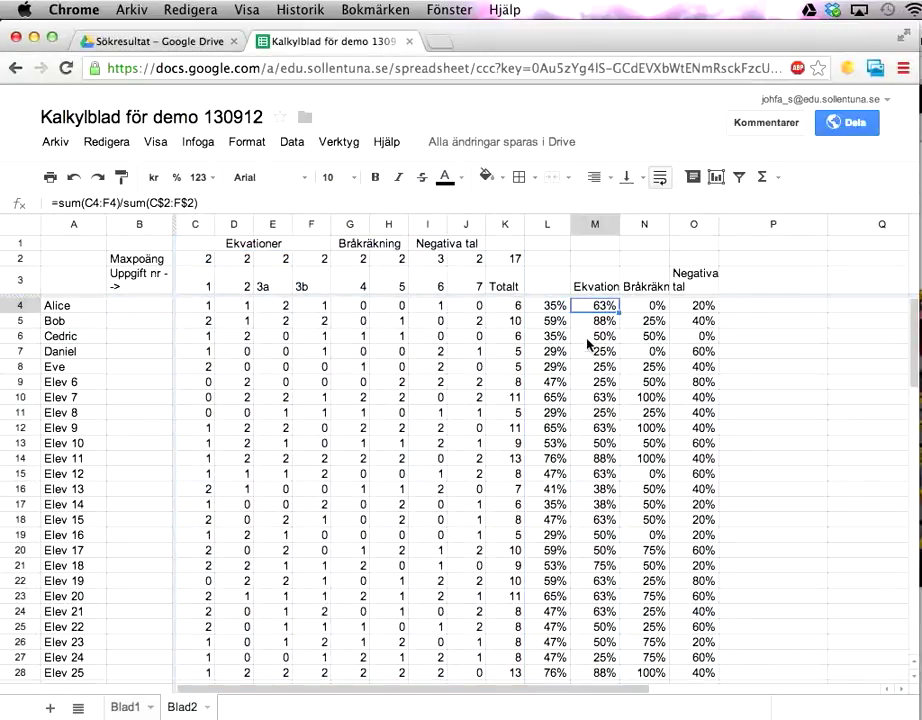
{"action": "left_click_drag", "start_coordinate": [595, 308], "coordinate": [702, 590]}
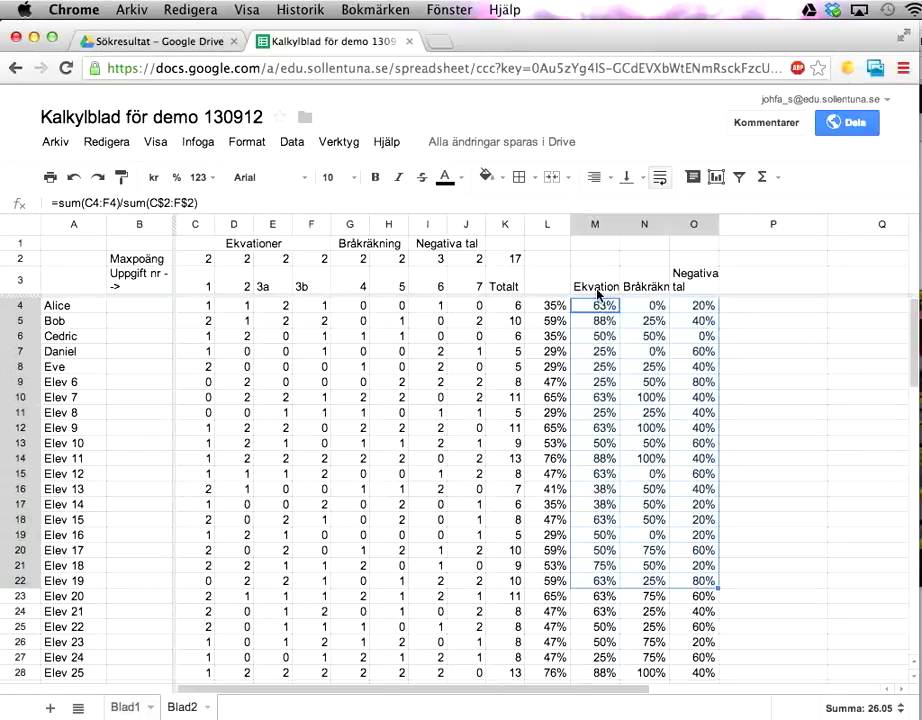
{"action": "left_click", "coordinate": [598, 282]}
{"action": "left_click", "coordinate": [676, 288]}
{"action": "left_click", "coordinate": [676, 288]}
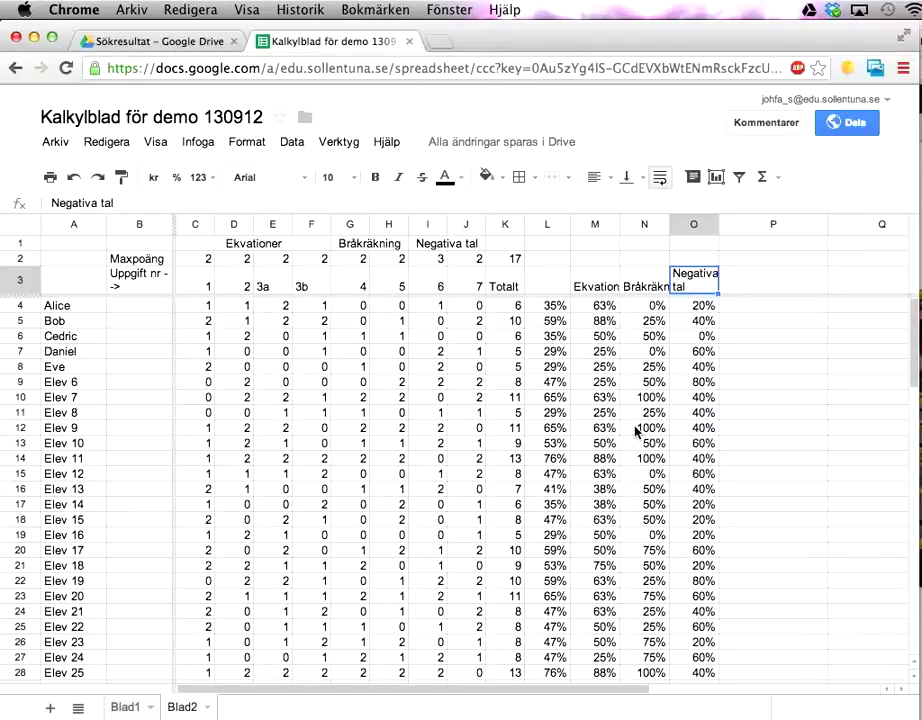
{"action": "key", "text": "Down"}
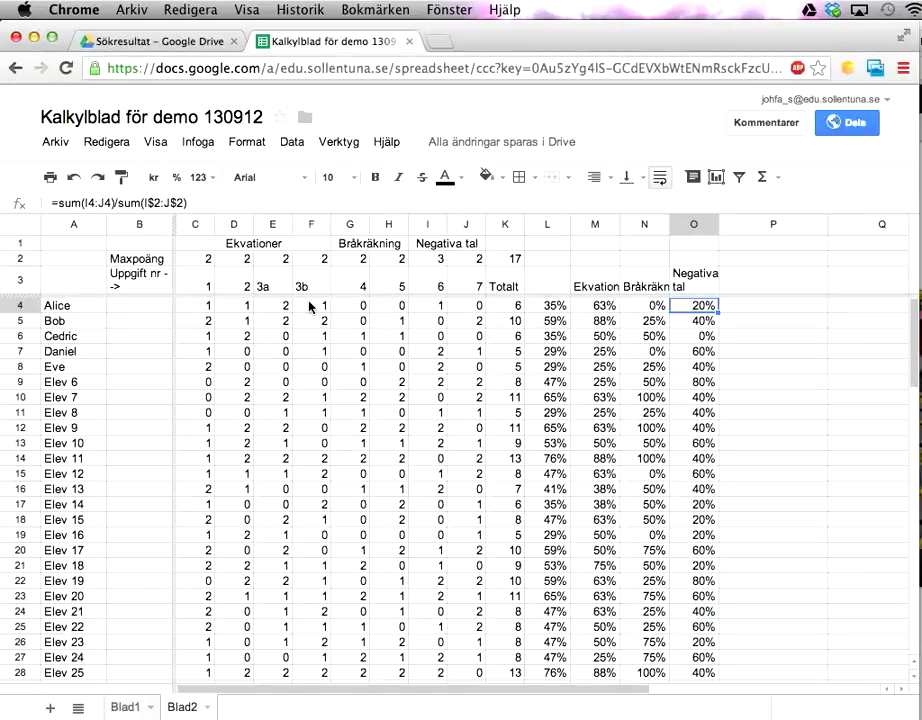
{"action": "key", "text": "Right"}
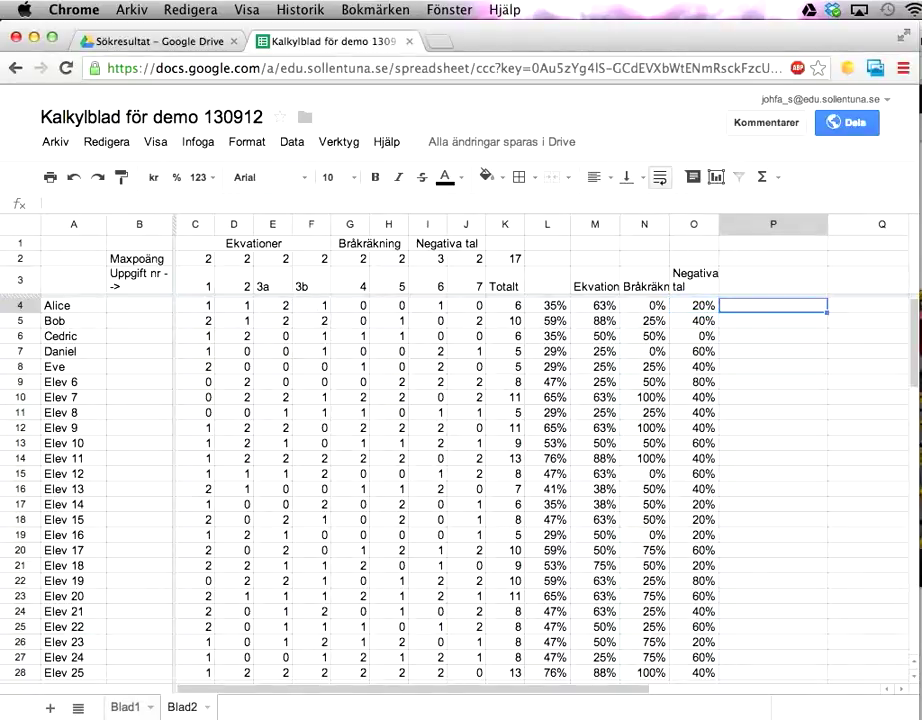
{"action": "key", "text": "Left"}
{"action": "key", "text": "Left"}
{"action": "key", "text": "Left"}
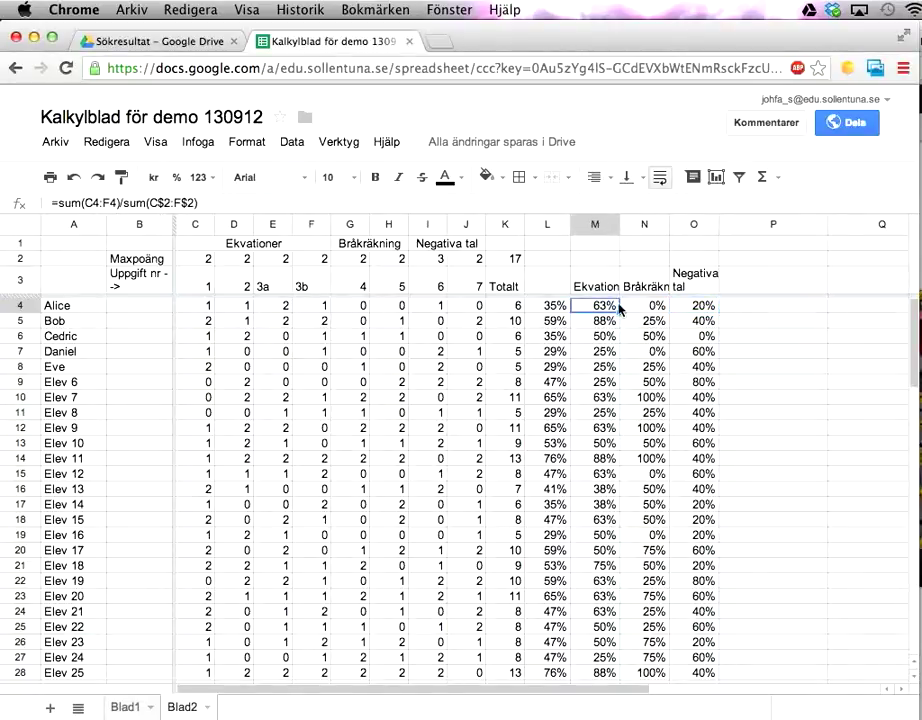
{"action": "left_click_drag", "start_coordinate": [645, 313], "coordinate": [704, 319]}
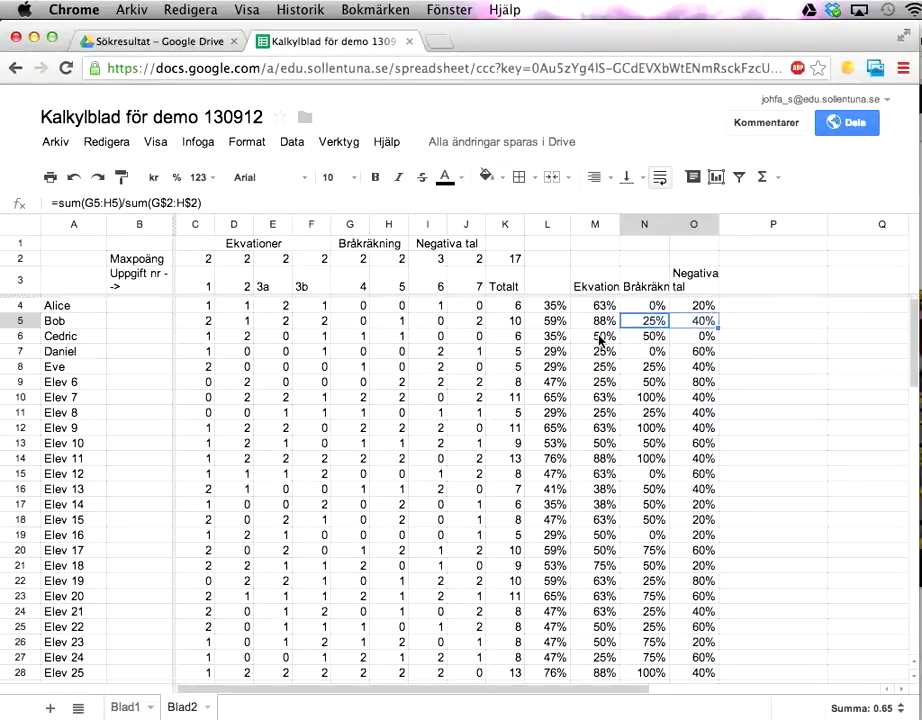
{"action": "left_click_drag", "start_coordinate": [596, 337], "coordinate": [692, 337]}
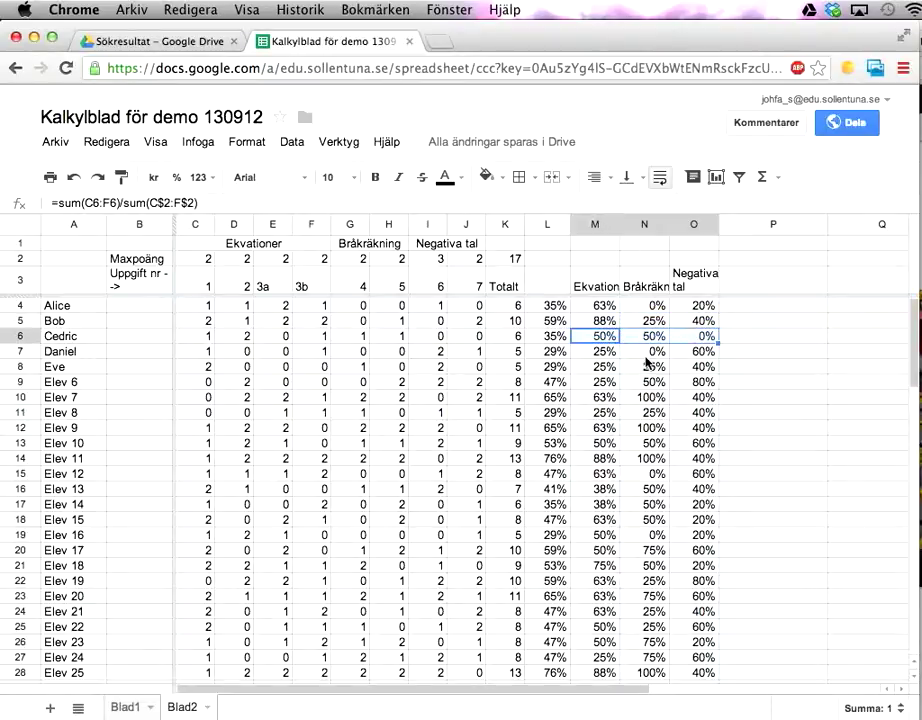
Enter the formula =if(M4<0,6;1;0) in cell P4 to flag an Ekvationer score below 60%
{"action": "left_click", "coordinate": [737, 309]}
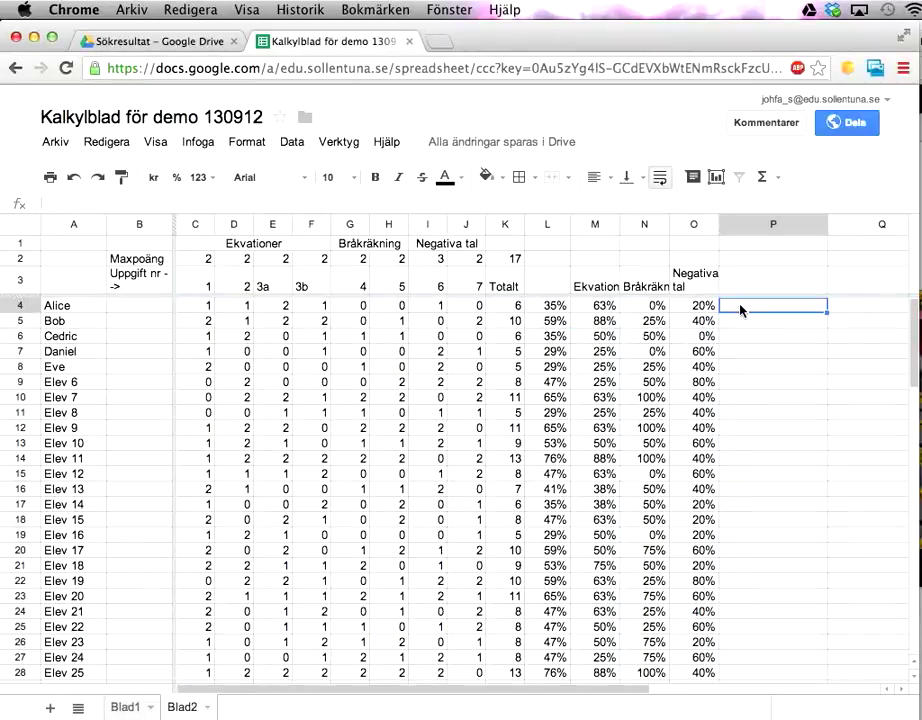
{"action": "type", "text": "="}
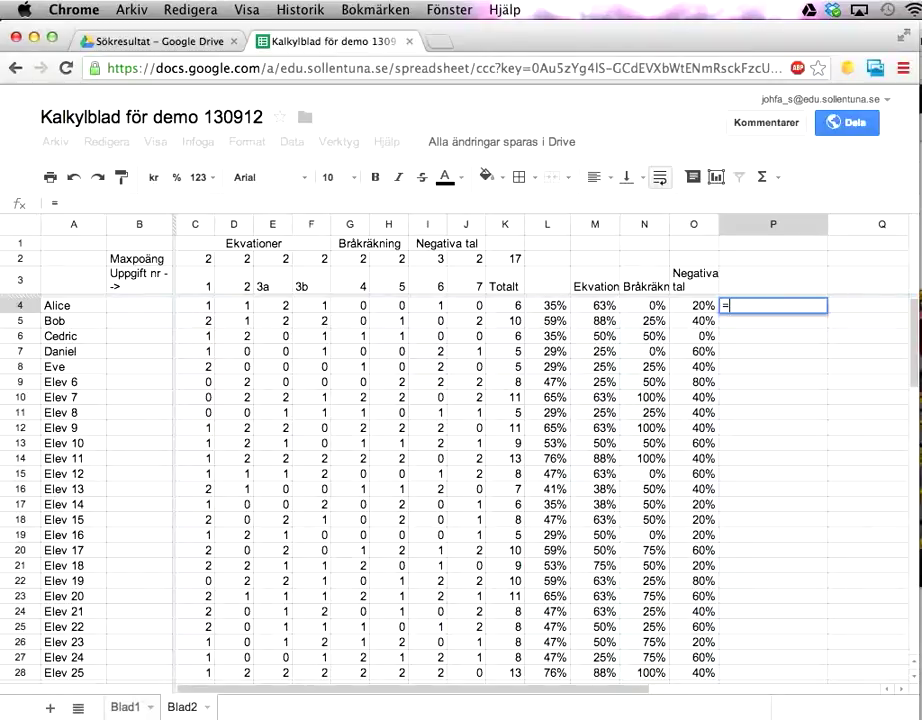
{"action": "type", "text": "if"}
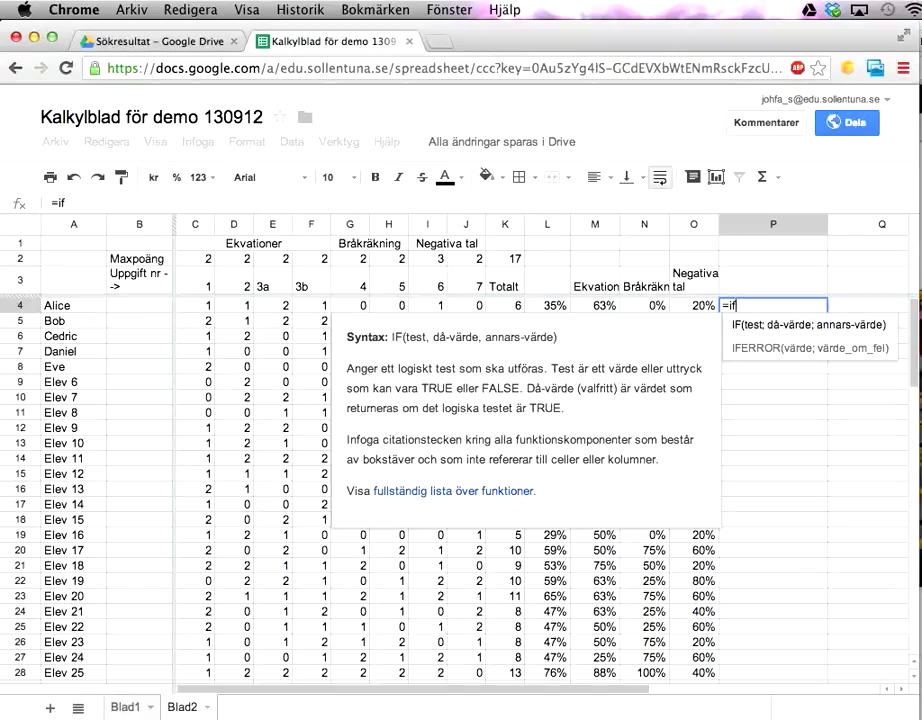
{"action": "type", "text": "("}
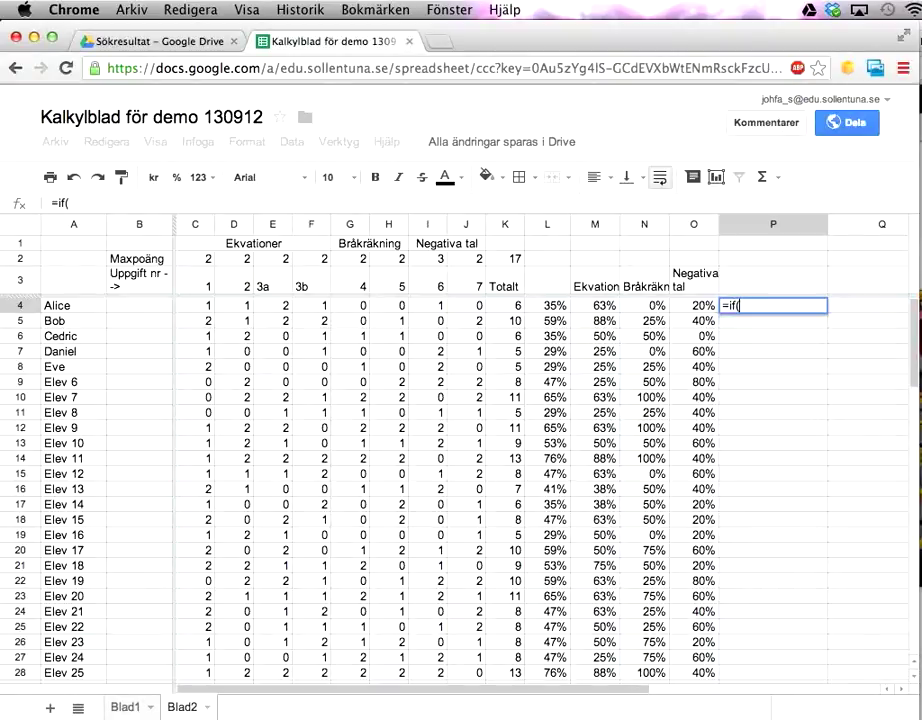
{"action": "key", "text": "BackSpace"}
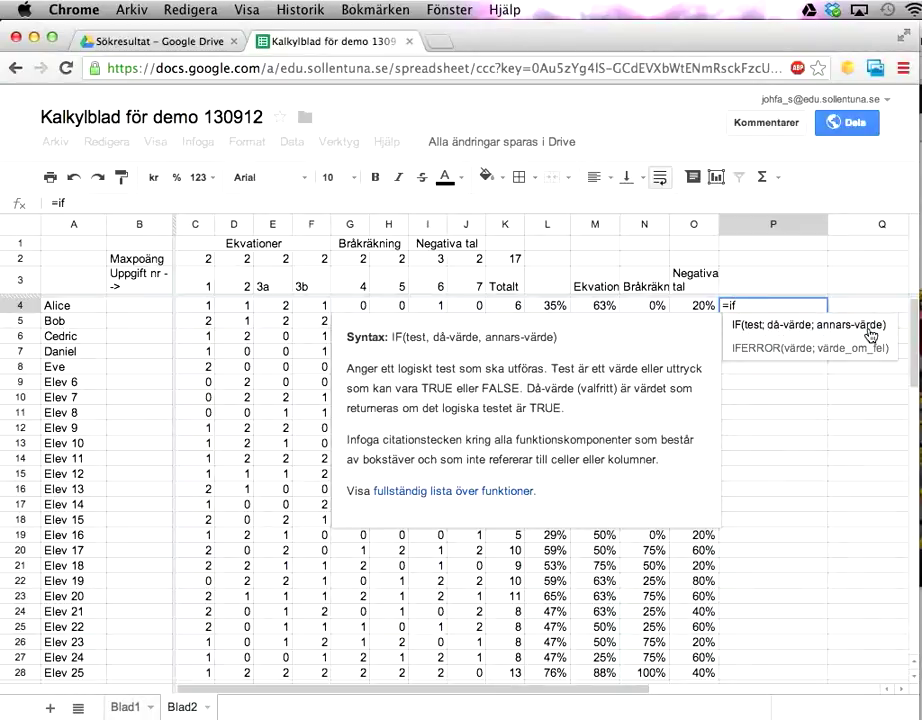
{"action": "type", "text": "("}
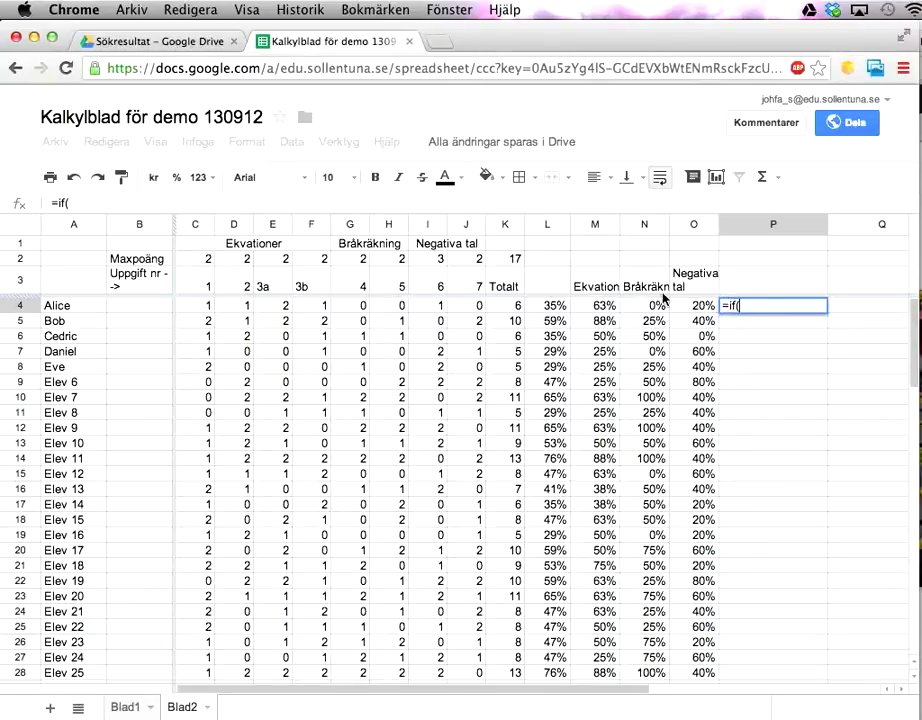
{"action": "left_click", "coordinate": [596, 307]}
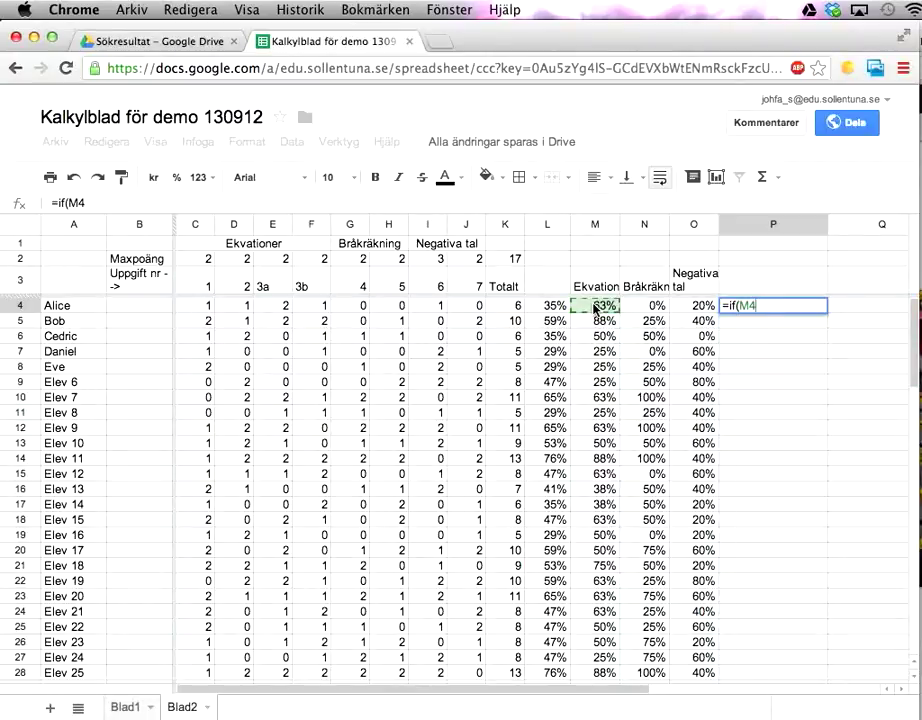
{"action": "type", "text": "<0,6"}
{"action": "type", "text": ";"}
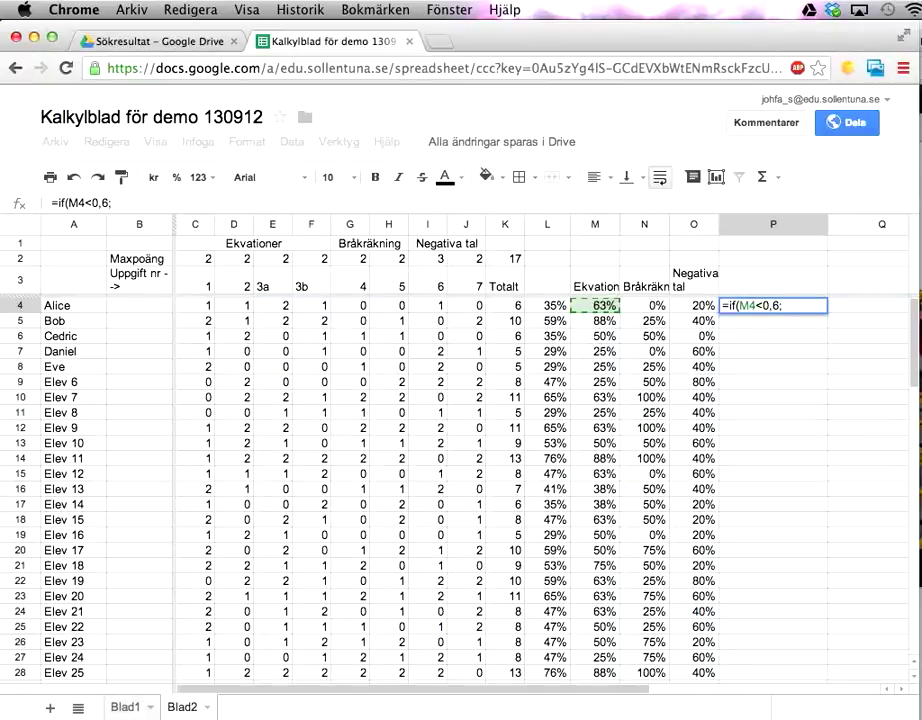
{"action": "type", "text": "1;0)"}
Review the condition and the two result values in the P4 formula, leaving the formula as it is
{"action": "left_click", "coordinate": [740, 305]}
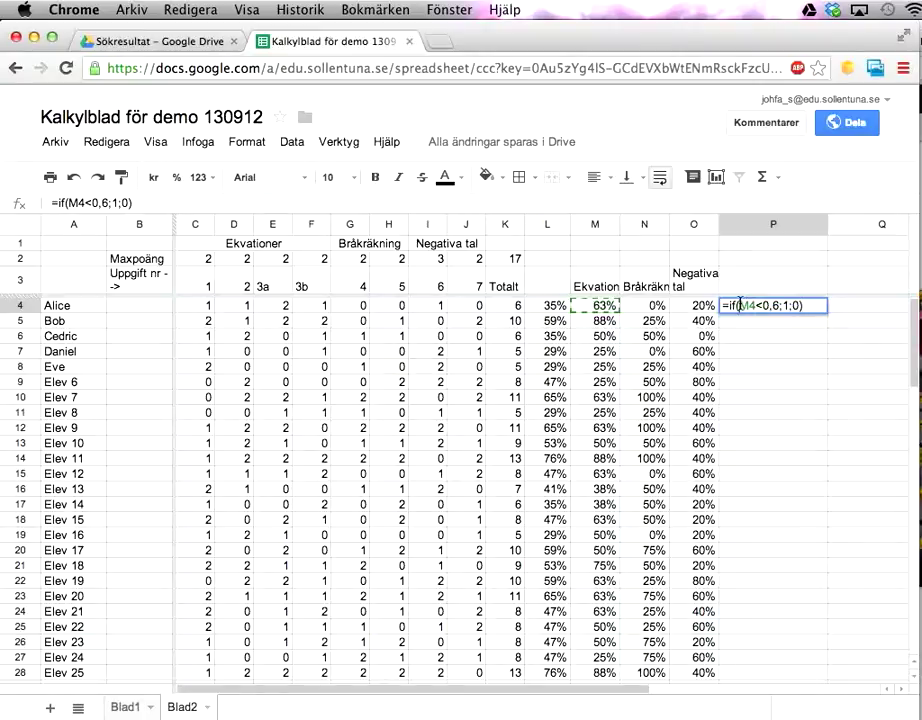
{"action": "double_click", "coordinate": [744, 310]}
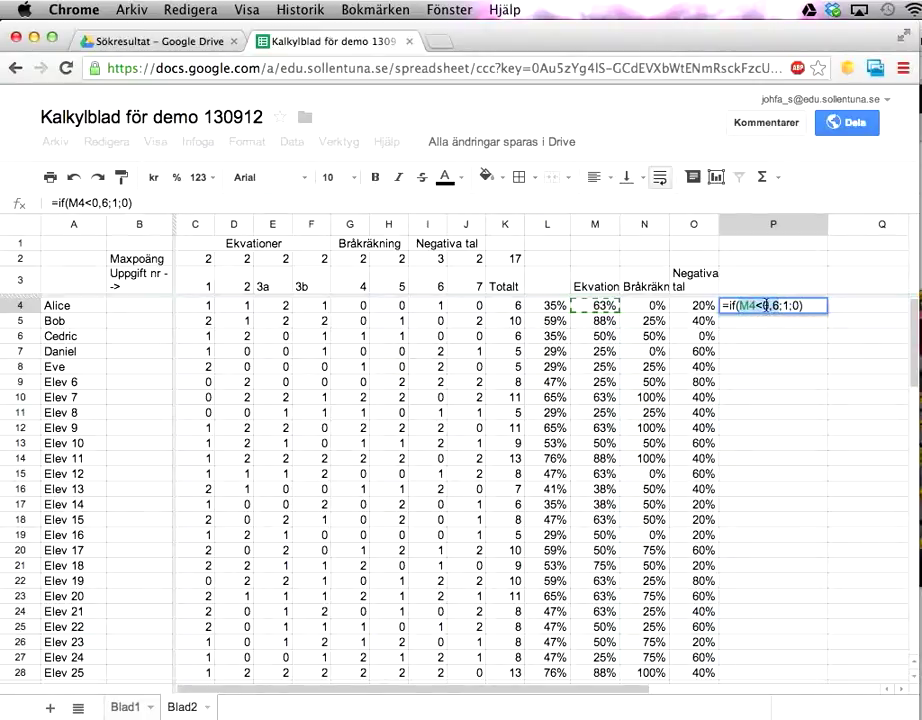
{"action": "left_click", "coordinate": [783, 305]}
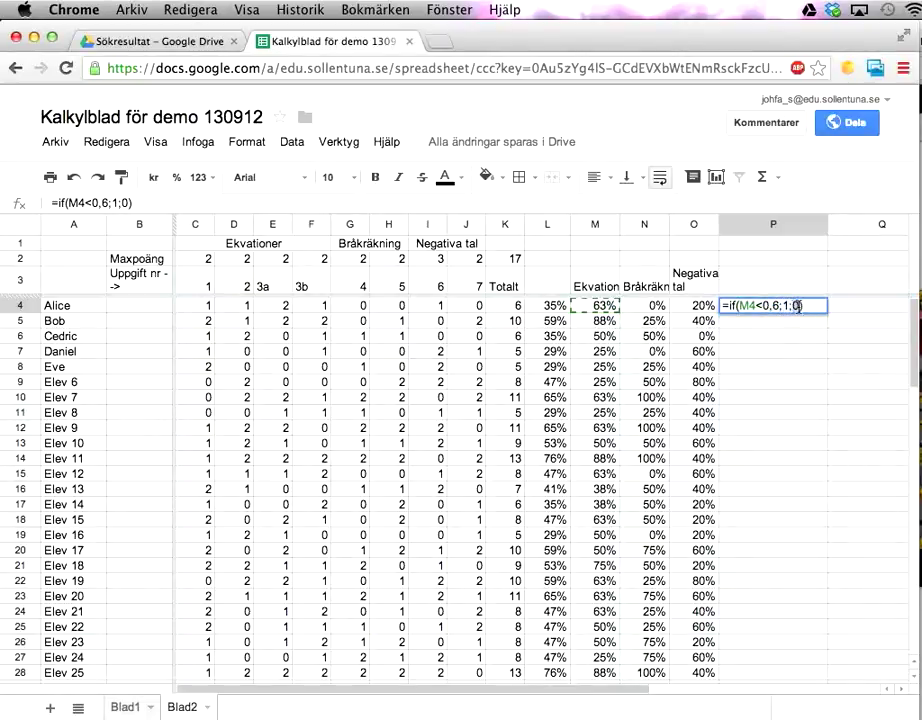
{"action": "key", "text": "Return"}
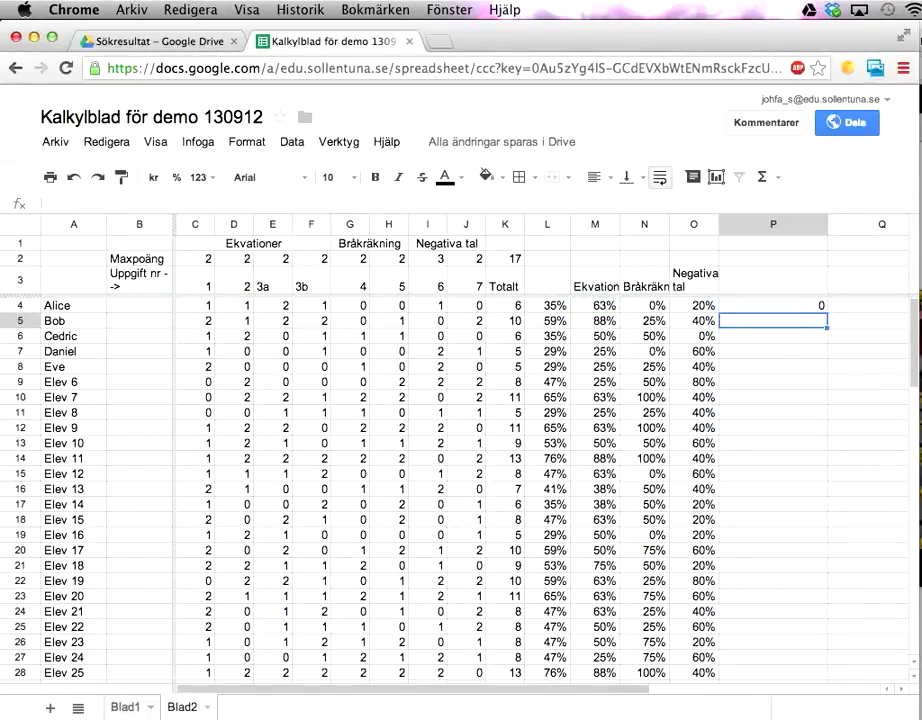
Copy the P4 formula across to cells Q4 and R4
{"action": "key", "text": "Up"}
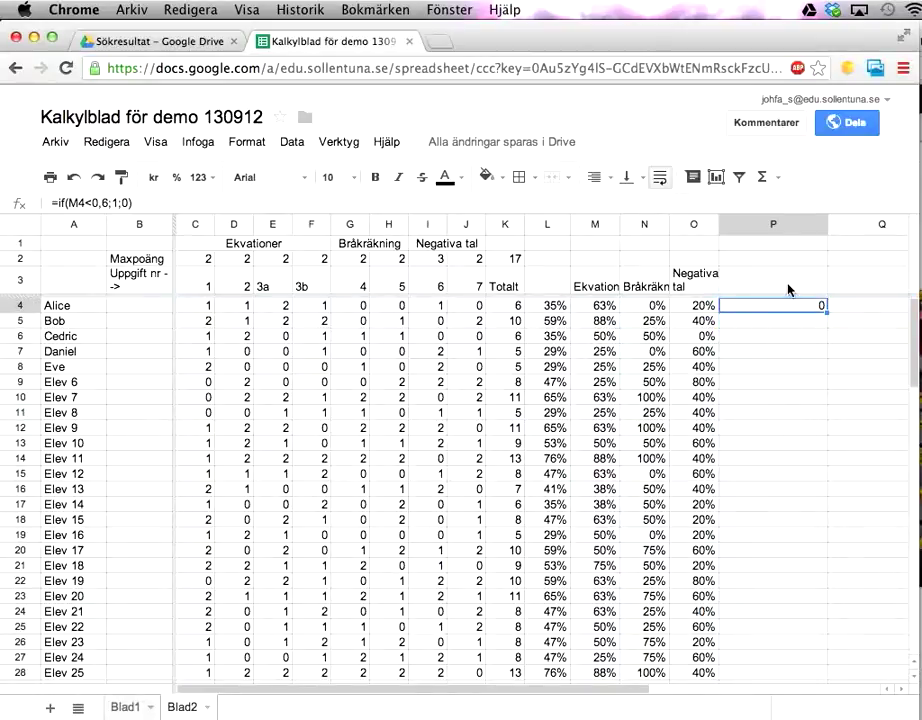
{"action": "scroll", "coordinate": [828, 306], "scroll_direction": "right", "scroll_amount": 4}
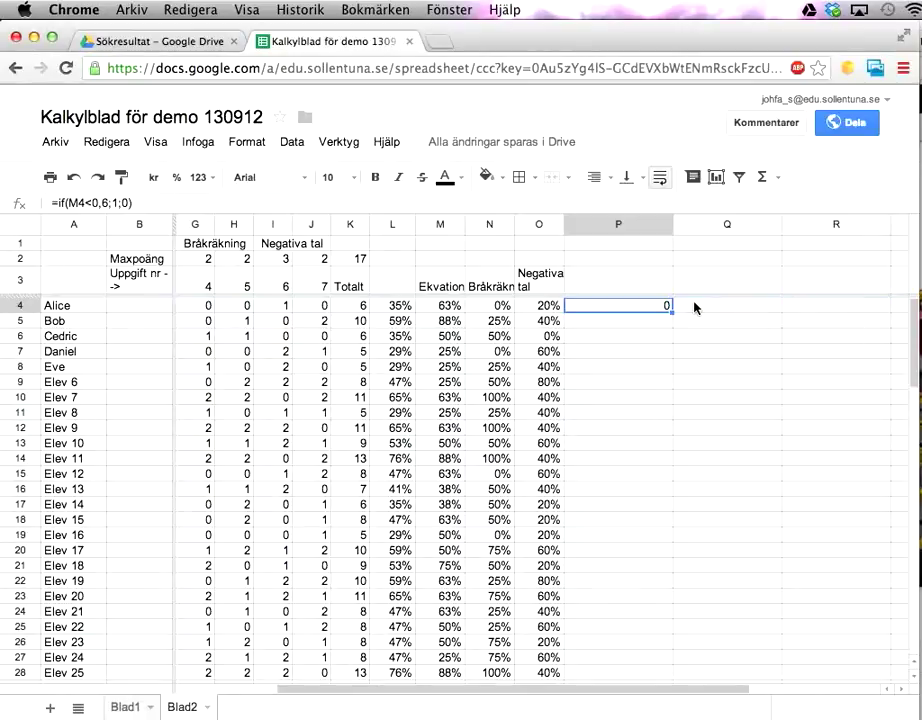
{"action": "left_click_drag", "start_coordinate": [673, 313], "coordinate": [819, 309]}
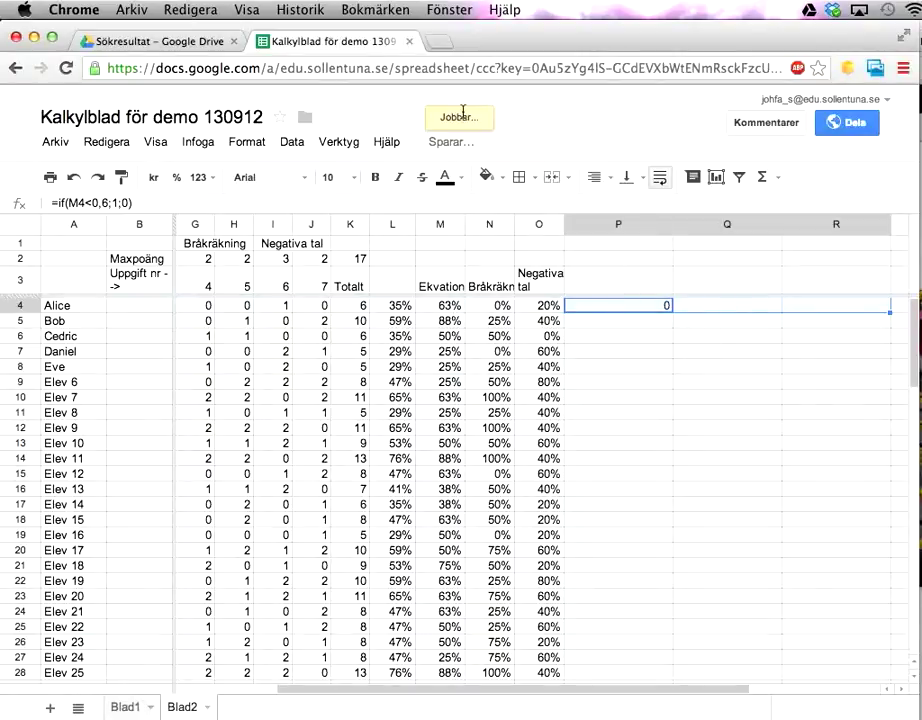
{"action": "left_click", "coordinate": [690, 322]}
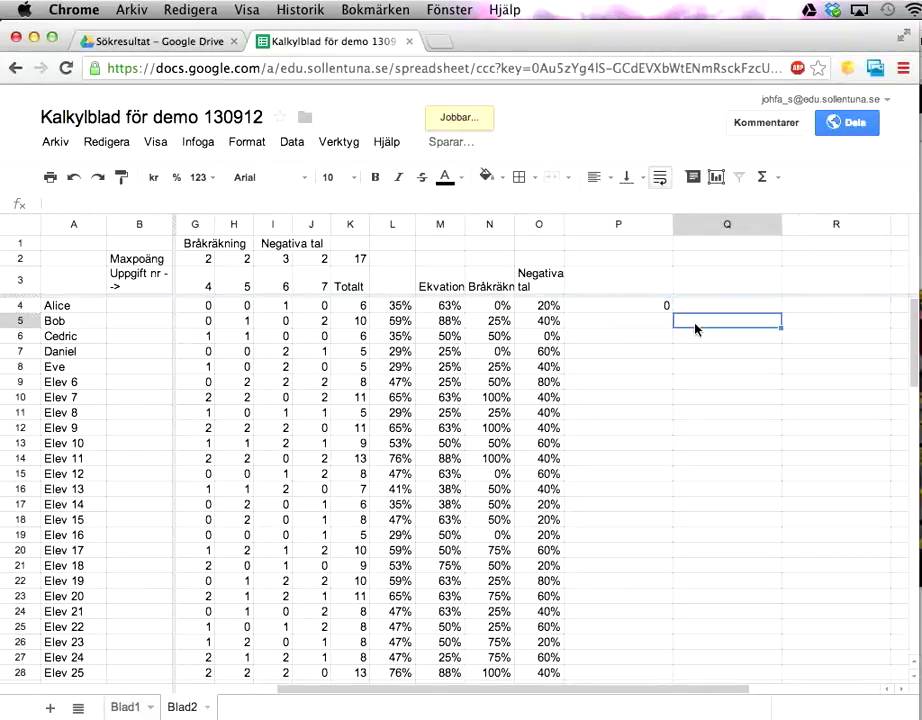
Fill the P4 formula down column P and across columns Q and R through row 24
{"action": "left_click", "coordinate": [662, 306]}
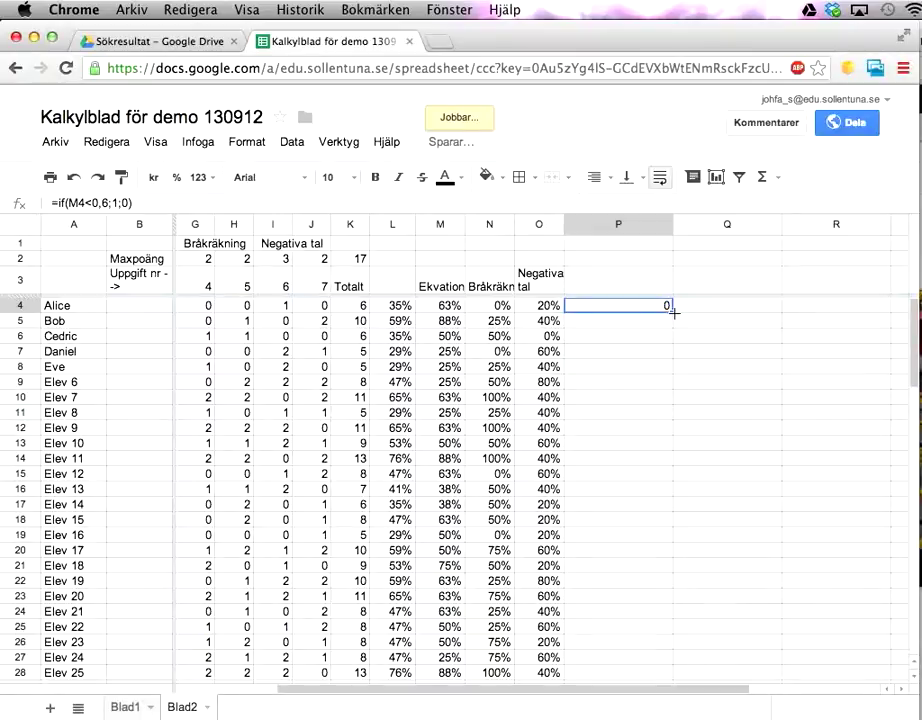
{"action": "left_click_drag", "start_coordinate": [673, 313], "coordinate": [650, 593]}
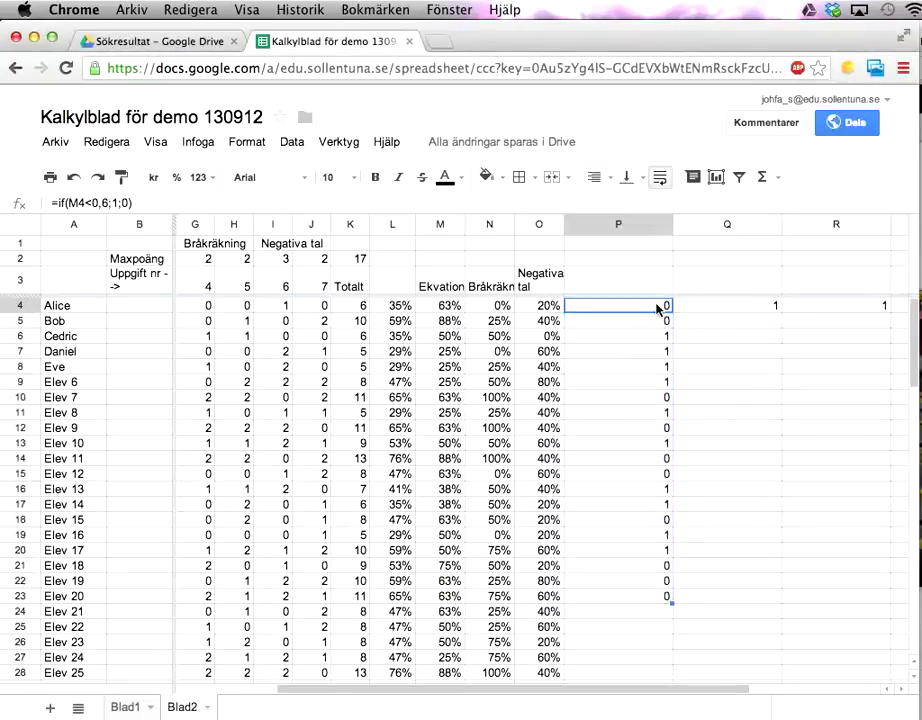
{"action": "left_click_drag", "start_coordinate": [659, 309], "coordinate": [850, 611]}
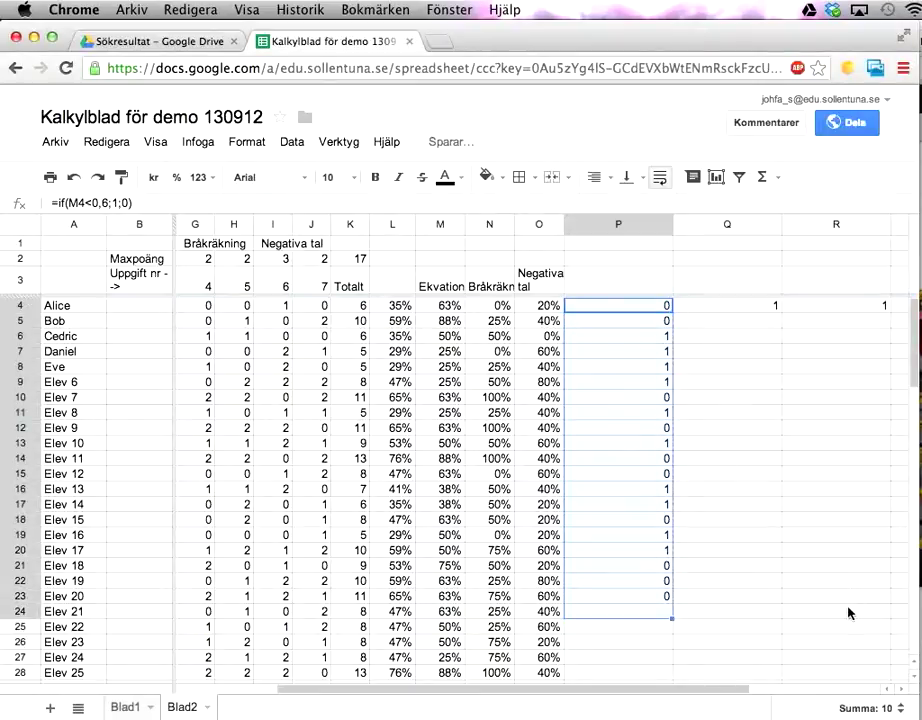
{"action": "left_click_drag", "start_coordinate": [674, 617], "coordinate": [823, 621]}
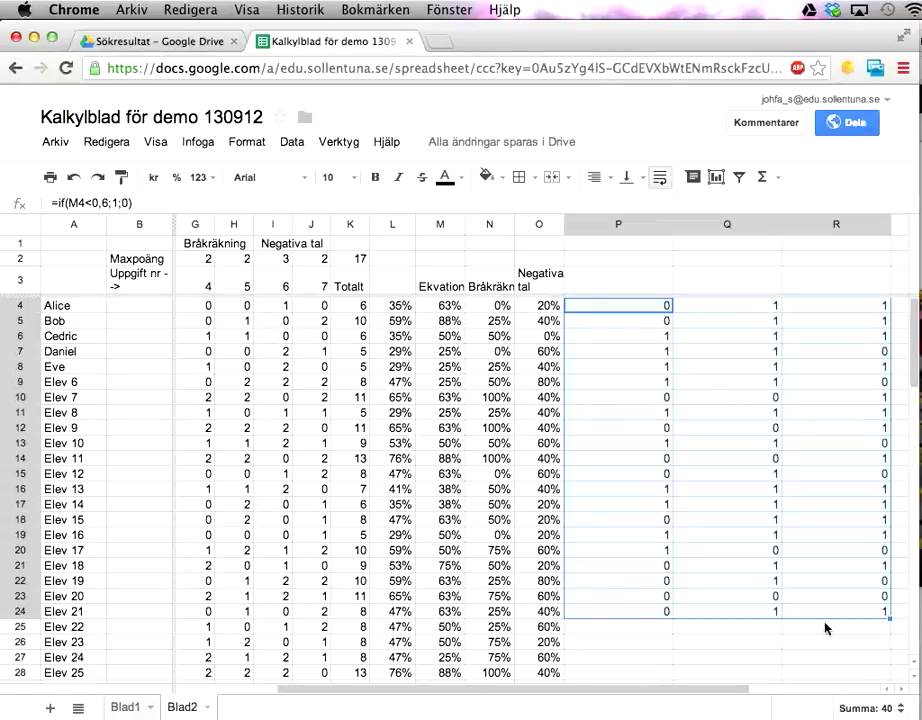
Check how the cell references adapt in the copied formulas in P4, Q4, R4 and P5
{"action": "left_click", "coordinate": [652, 311]}
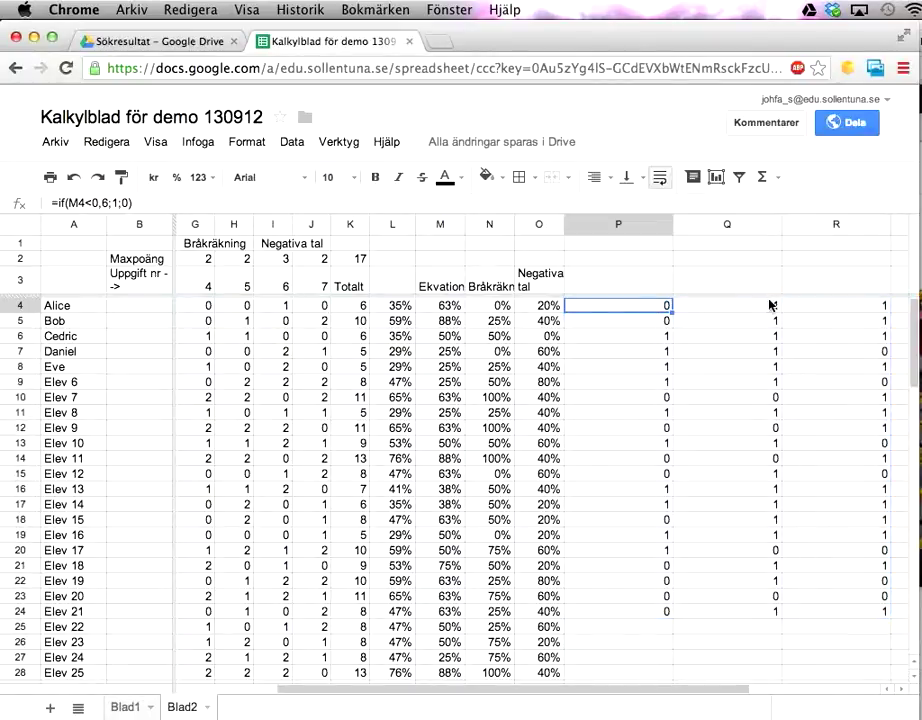
{"action": "key", "text": "Right"}
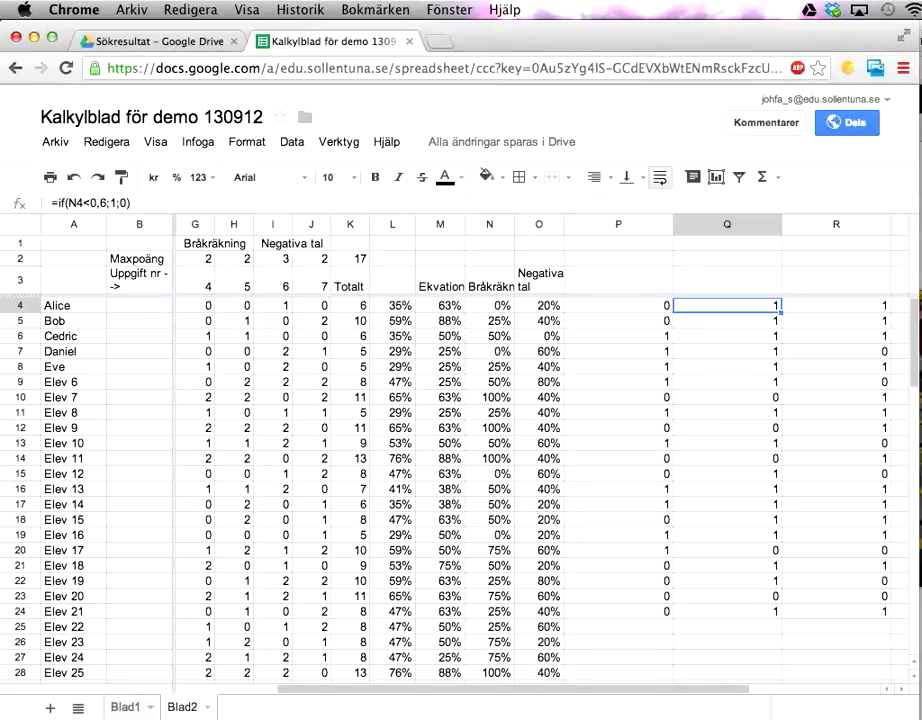
{"action": "key", "text": "Right"}
{"action": "key", "text": "Left"}
{"action": "key", "text": "Left"}
{"action": "key", "text": "Down"}
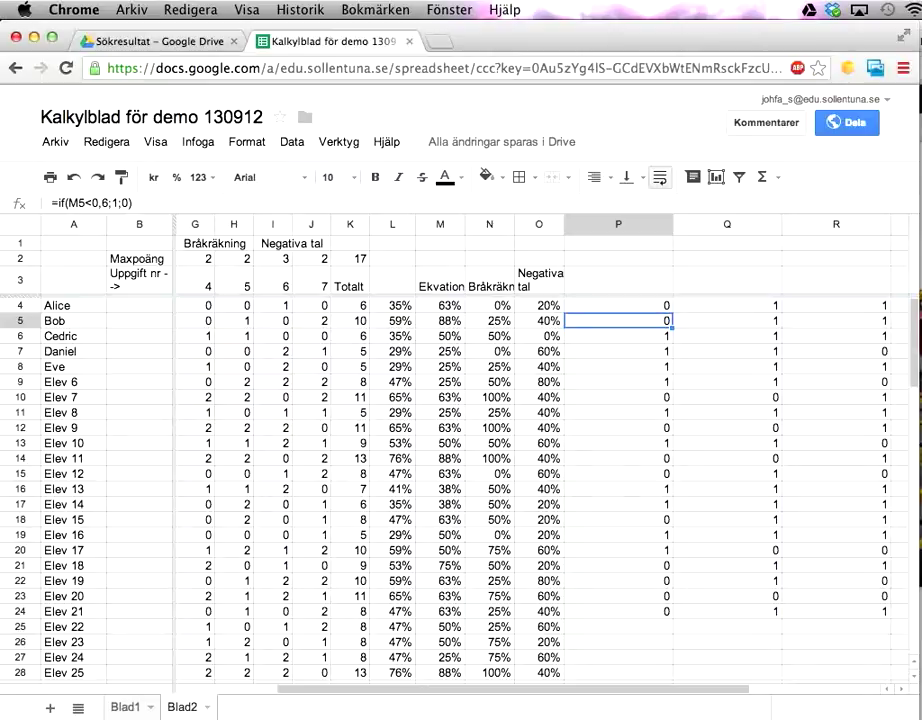
Change the true result in the P4 IF formula from a number to the quoted text "träna"
{"action": "left_click", "coordinate": [617, 305]}
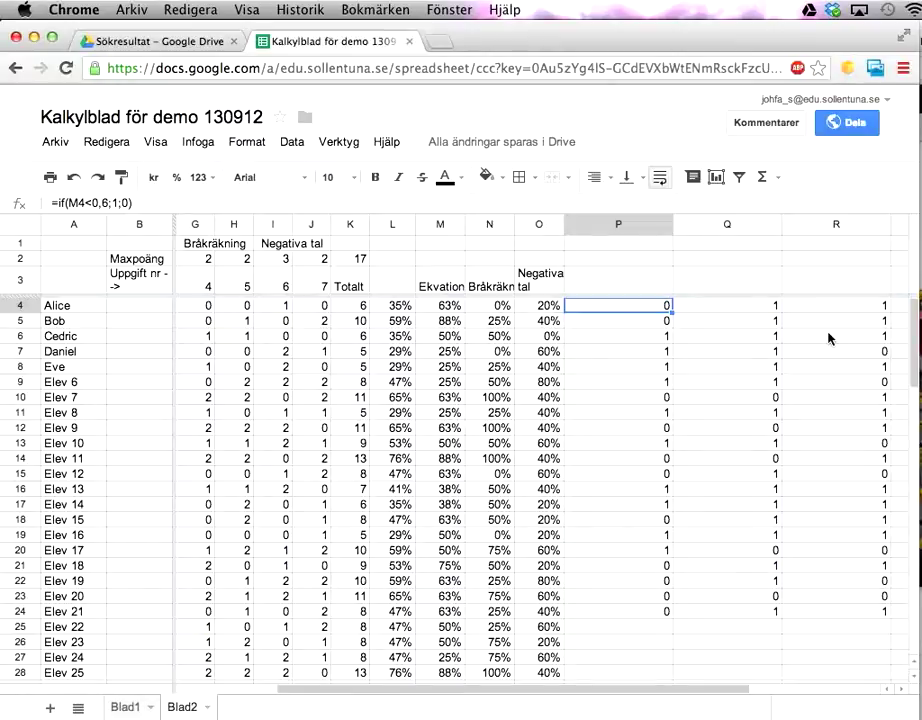
{"action": "double_click", "coordinate": [664, 304]}
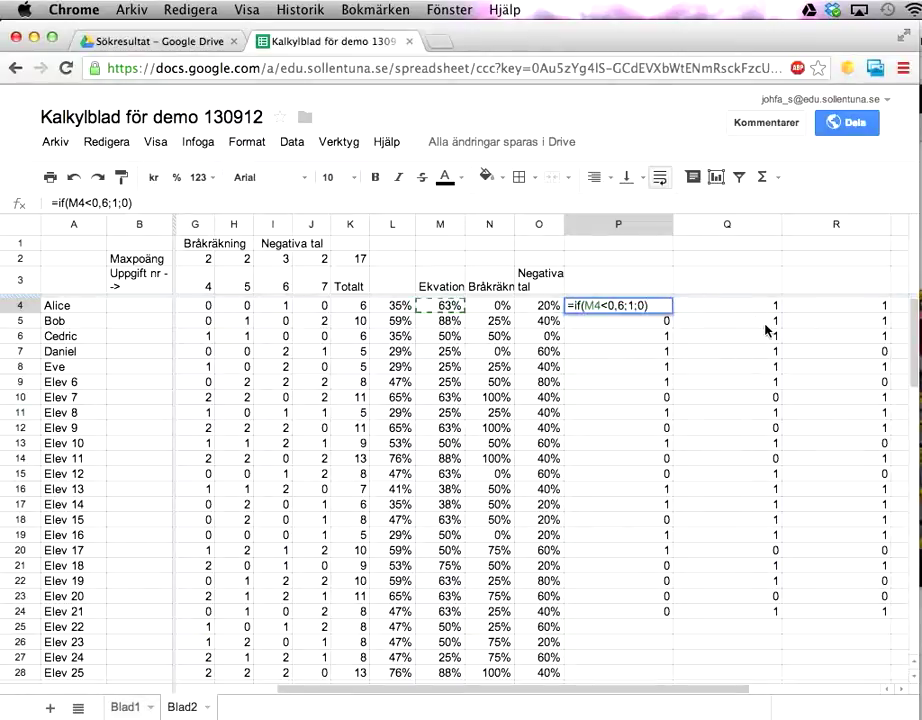
{"action": "left_click", "coordinate": [629, 308]}
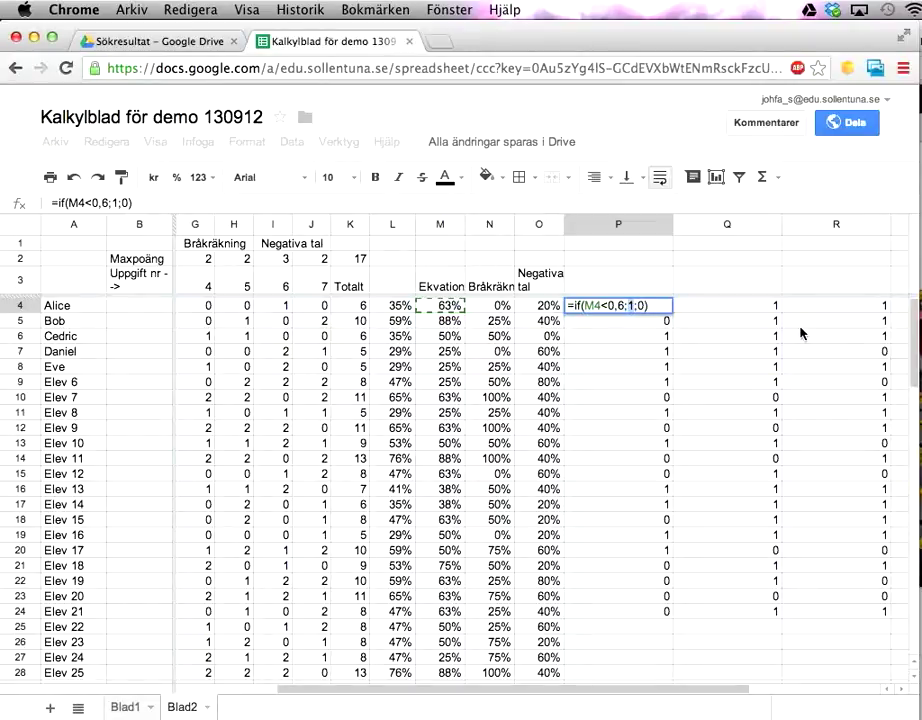
{"action": "key", "text": "BackSpace"}
{"action": "type", "text": "träna"}
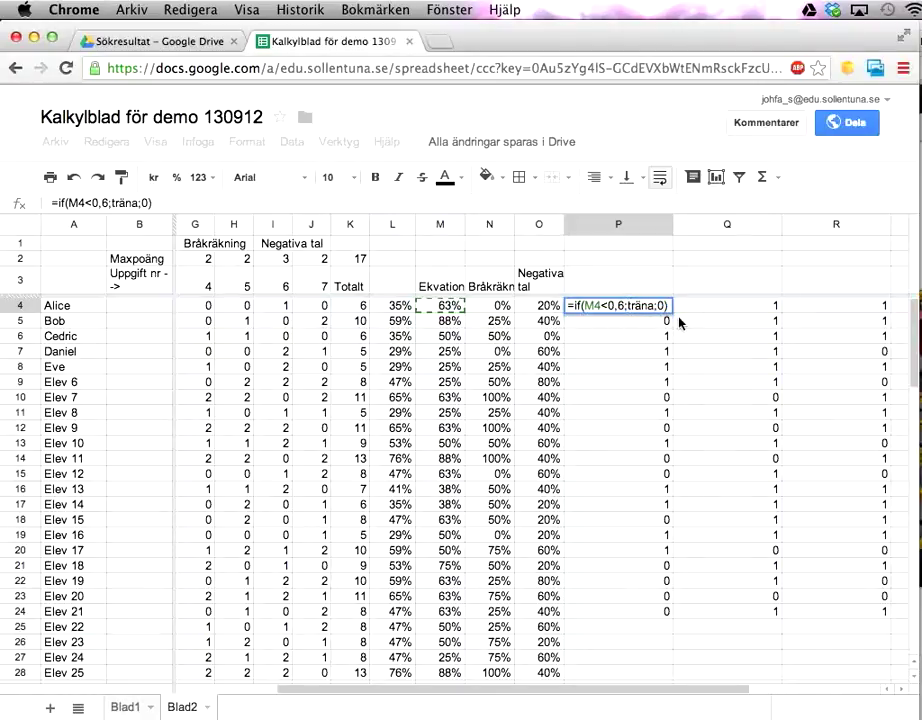
{"action": "key", "text": "Left"}
{"action": "key", "text": "Left"}
{"action": "key", "text": "Left"}
{"action": "key", "text": "Left"}
{"action": "key", "text": "Left"}
{"action": "type", "text": "\""}
{"action": "key", "text": "Right"}
{"action": "key", "text": "Right"}
{"action": "key", "text": "Right"}
{"action": "key", "text": "Right"}
{"action": "key", "text": "Right"}
{"action": "type", "text": "\""}
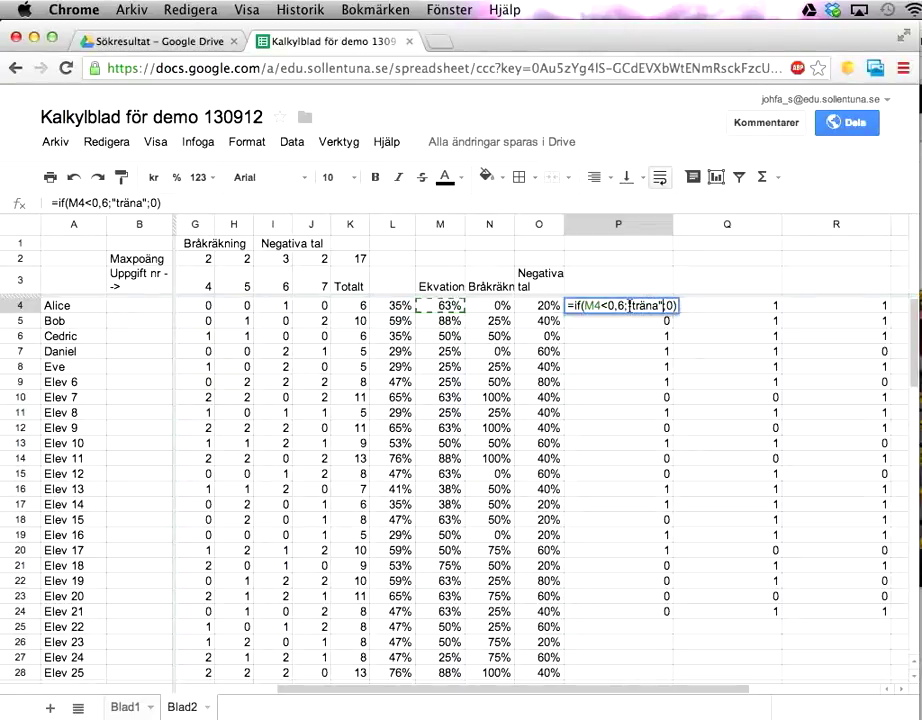
Replace the false result in the P4 formula with an empty text string "" and commit the formula
{"action": "left_click_drag", "start_coordinate": [629, 305], "coordinate": [661, 305]}
{"action": "key", "text": "End"}
{"action": "key", "text": "BackSpace"}
{"action": "type", "text": "\"\""}
{"action": "key", "text": "Return"}
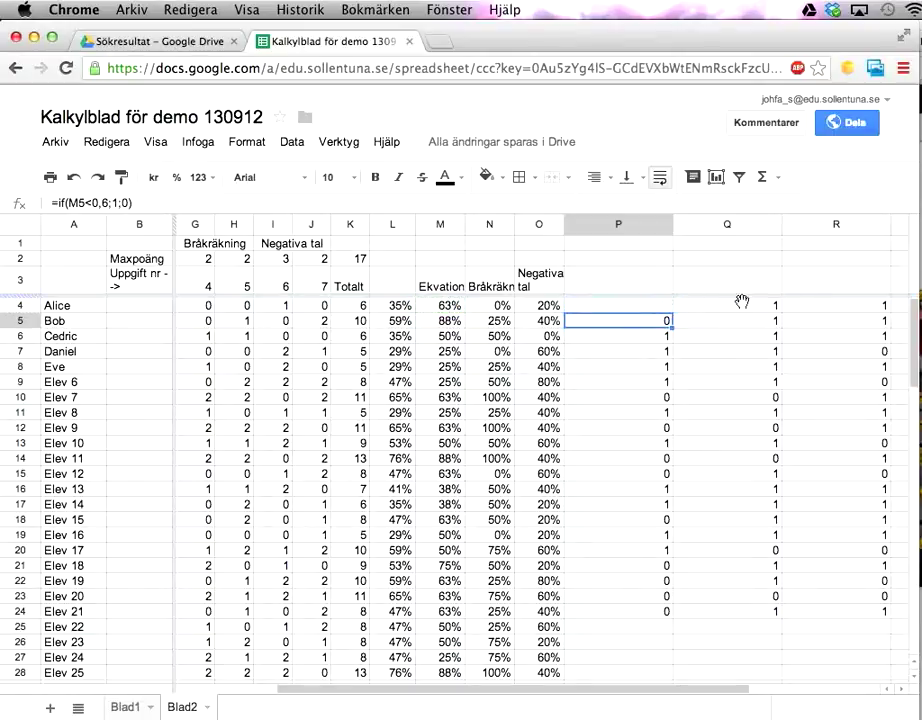
Fill the P4 formula across columns Q and R and down through row 24
{"action": "left_click", "coordinate": [655, 310]}
{"action": "left_click_drag", "start_coordinate": [673, 314], "coordinate": [828, 622]}
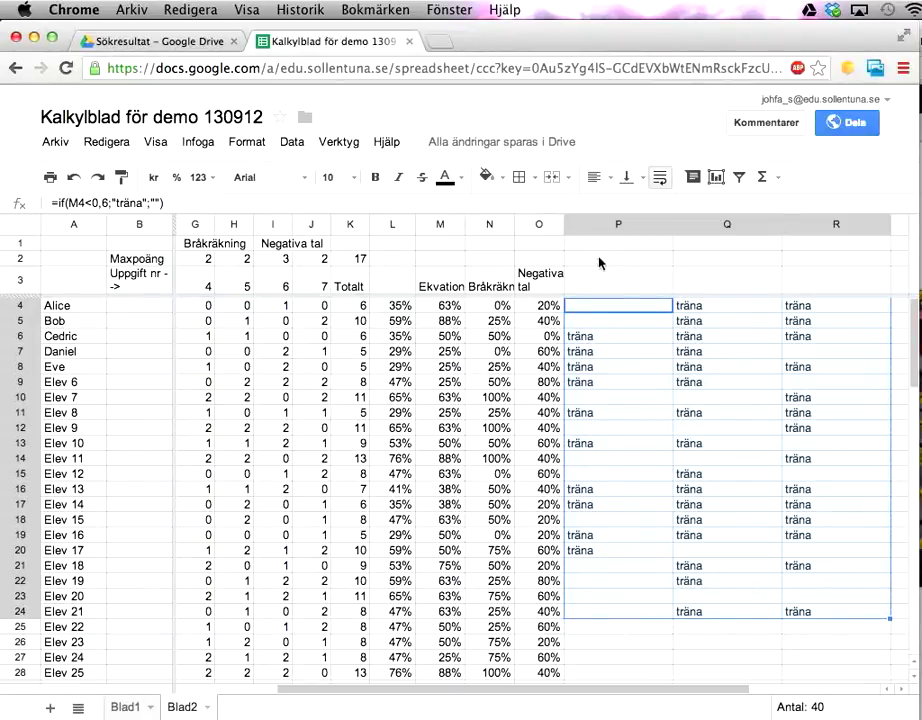
Copy the three topic headings from M3:O3 into row 3 above the result columns, starting at P3
{"action": "left_click", "coordinate": [608, 287]}
{"action": "left_click_drag", "start_coordinate": [445, 288], "coordinate": [529, 288]}
{"action": "key", "text": "super+c"}
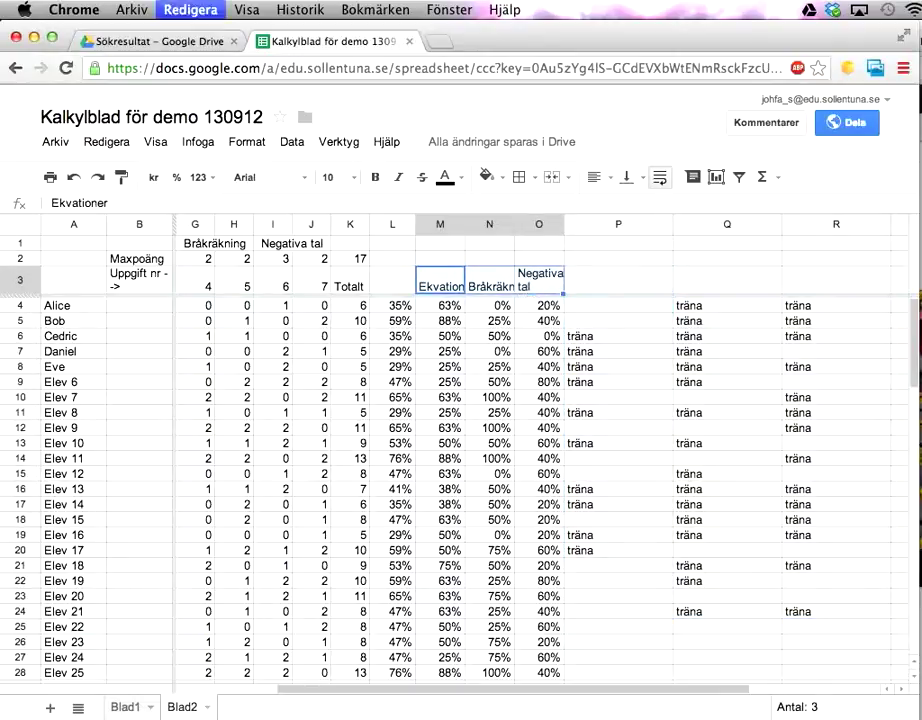
{"action": "left_click", "coordinate": [611, 286]}
{"action": "key", "text": "super+v"}
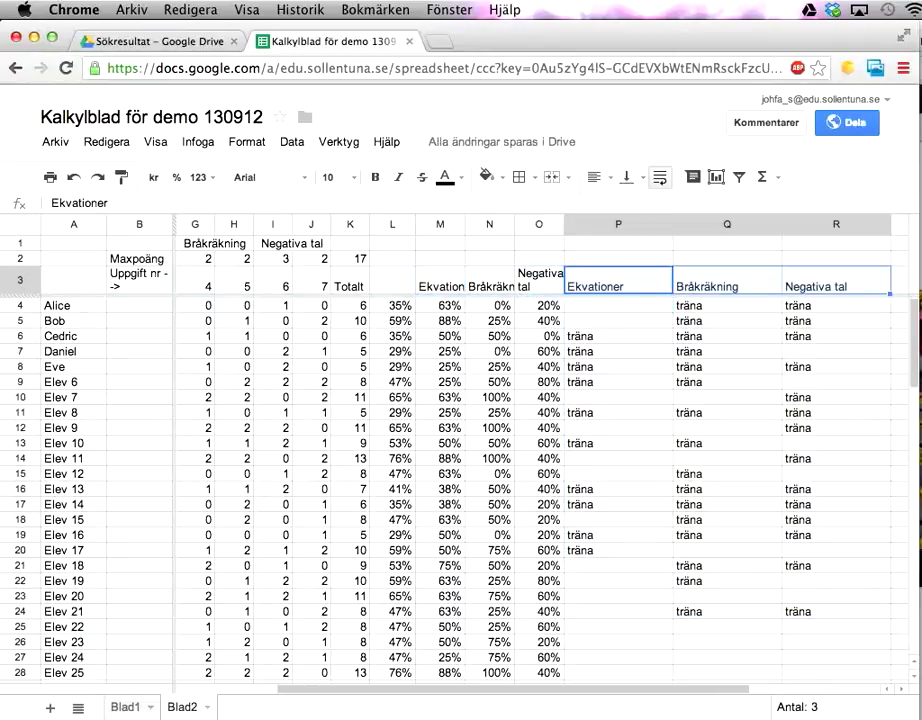